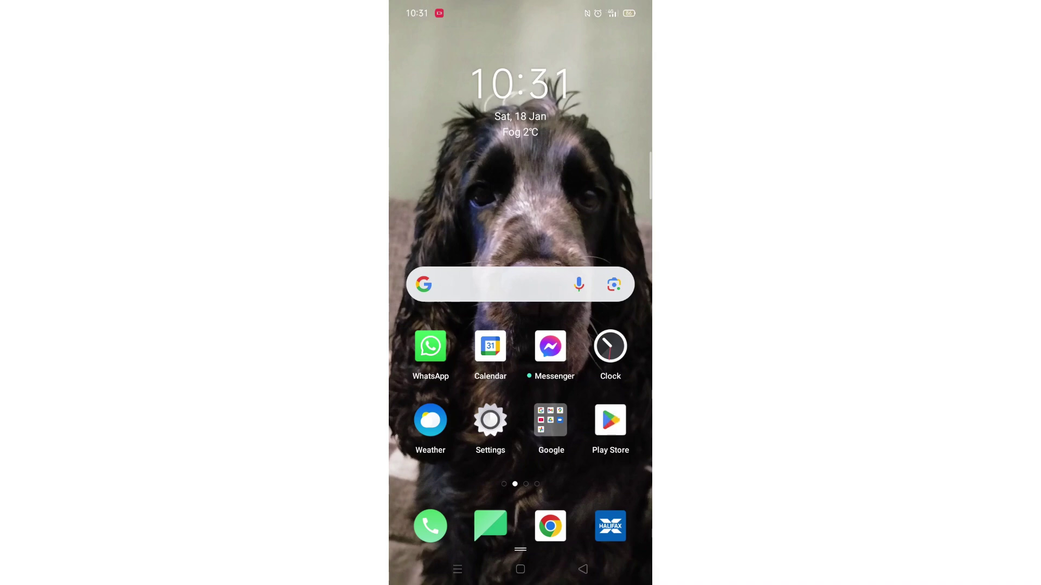
Launch the Play Store and start a store search for duckduckgo.
click(610, 420)
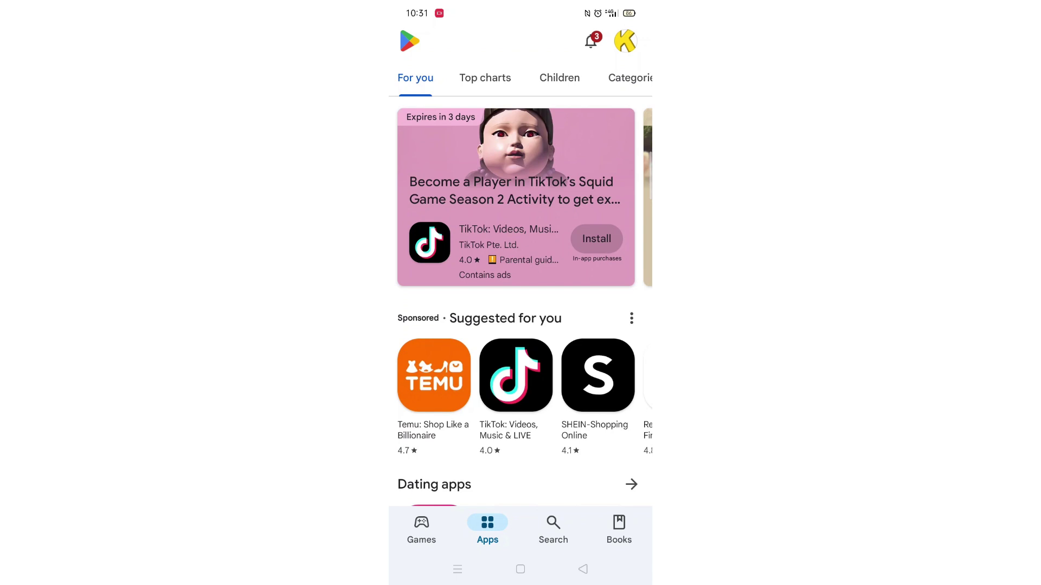
click(552, 529)
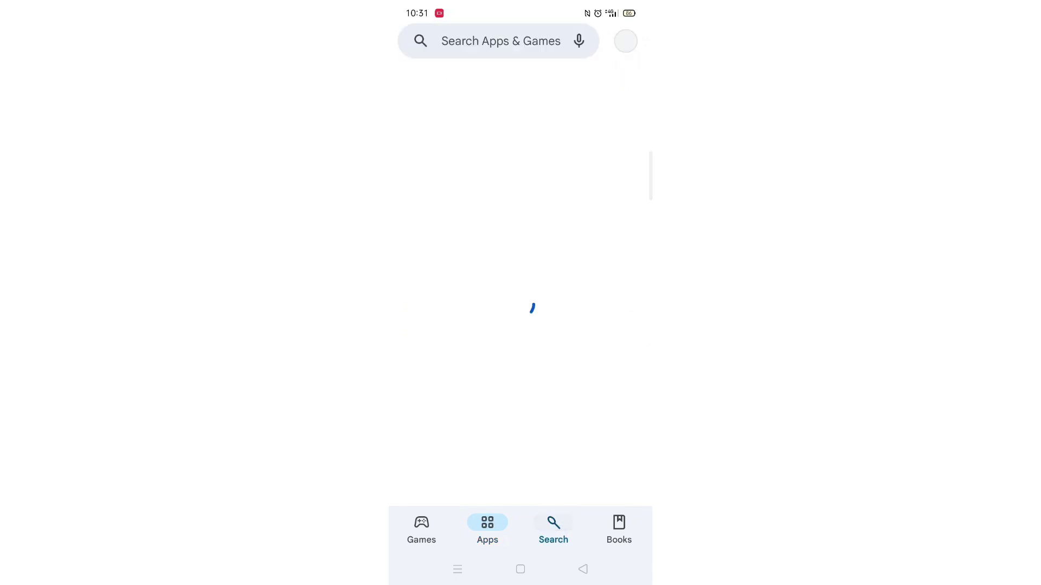
click(500, 41)
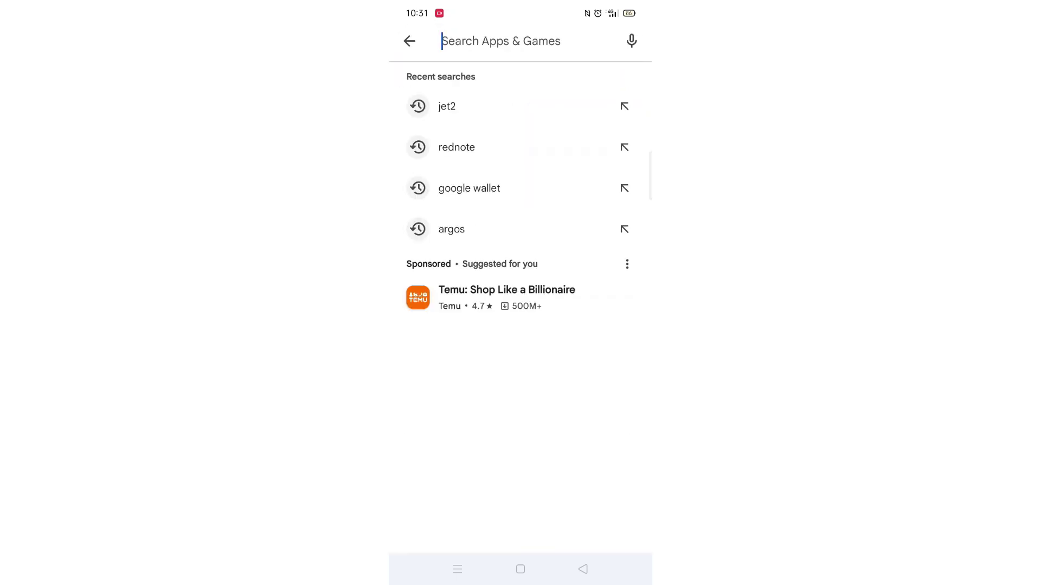
text(d)
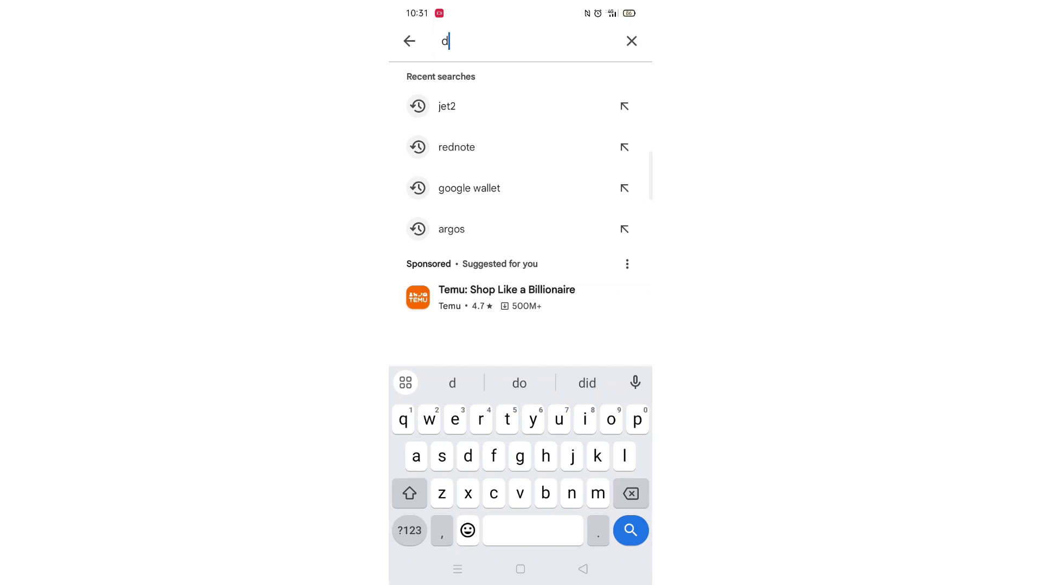
text(uck)
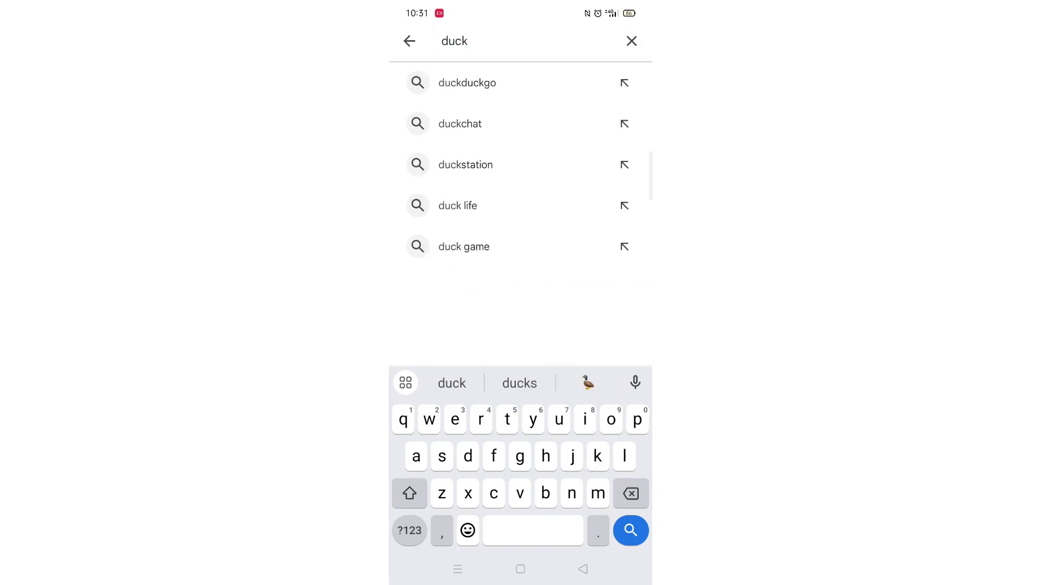
Choose the duckduckgo suggestion to reach the DuckDuckGo Private Browser page.
click(467, 83)
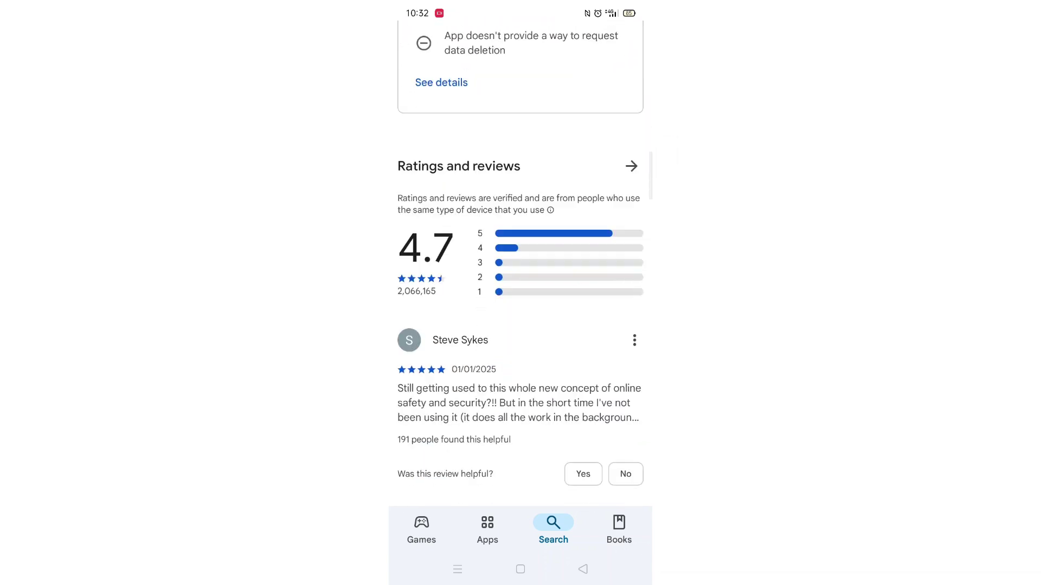
scroll(521, 326, down, 3)
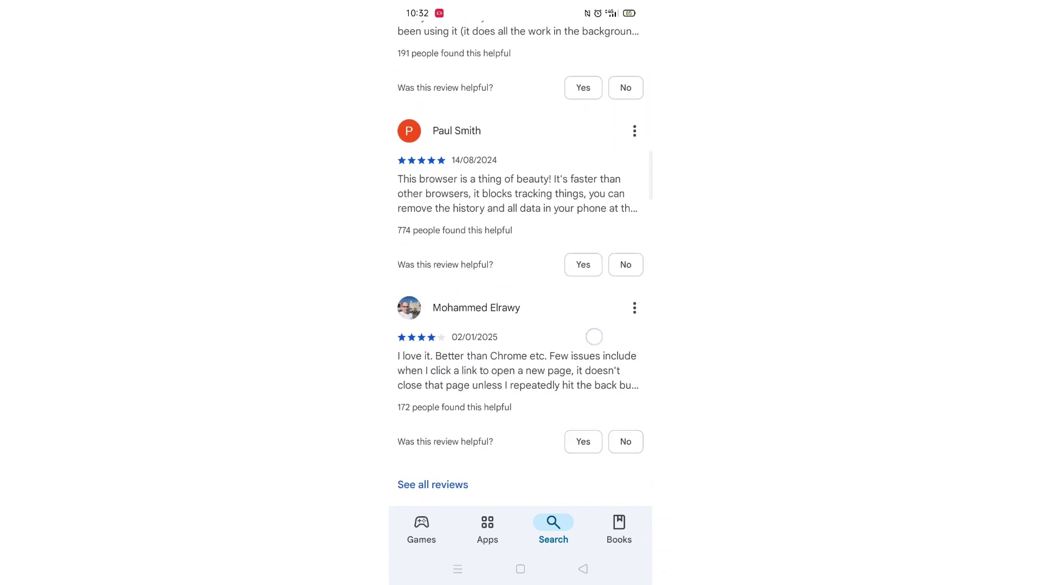
scroll(595, 336, down, 5)
scroll(520, 293, up, 5)
scroll(520, 293, up, 5)
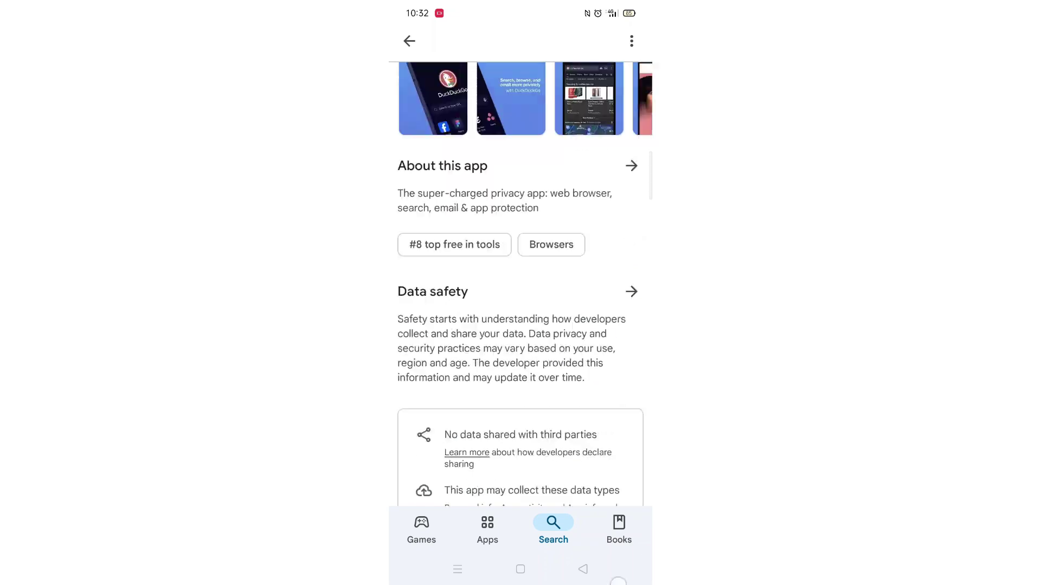
scroll(521, 292, up, 3)
Review the full About this app details and the Compatibility explanation for this device.
click(632, 407)
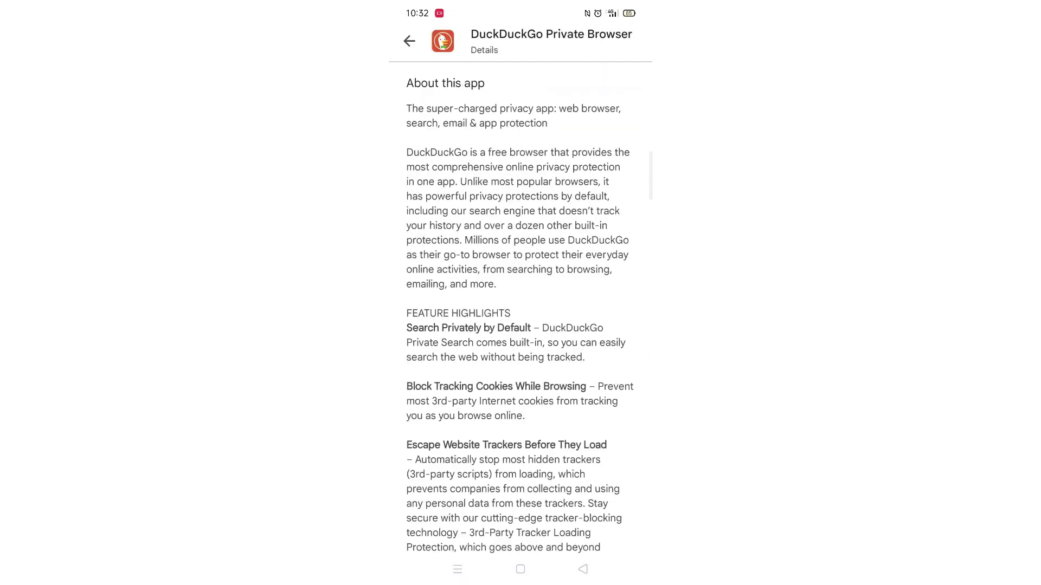
scroll(520, 326, down, 3)
scroll(521, 325, down, 10)
scroll(520, 326, down, 5)
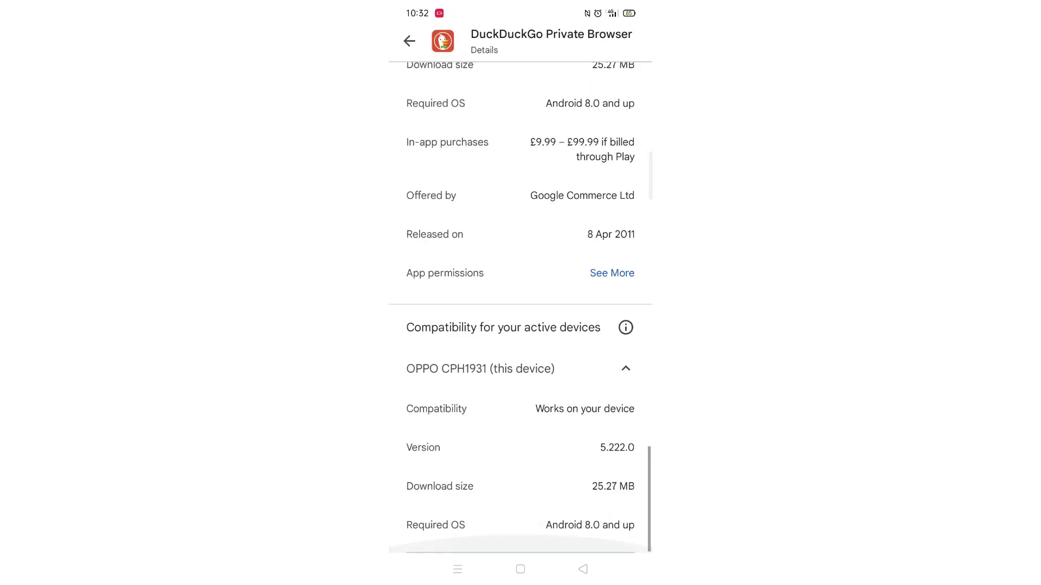
click(625, 327)
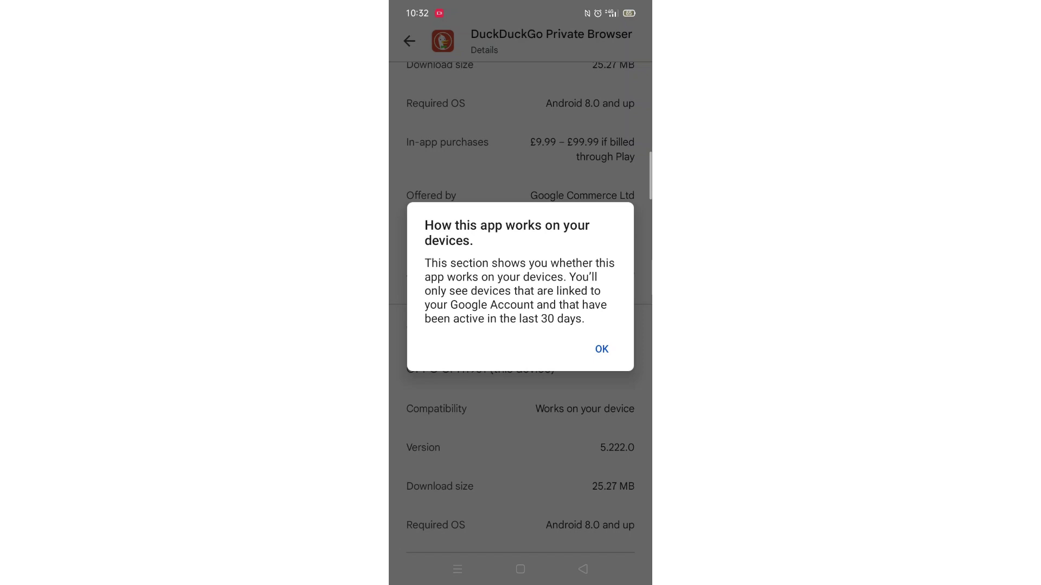
click(602, 349)
Return to the app page and install DuckDuckGo Private Browser.
click(409, 41)
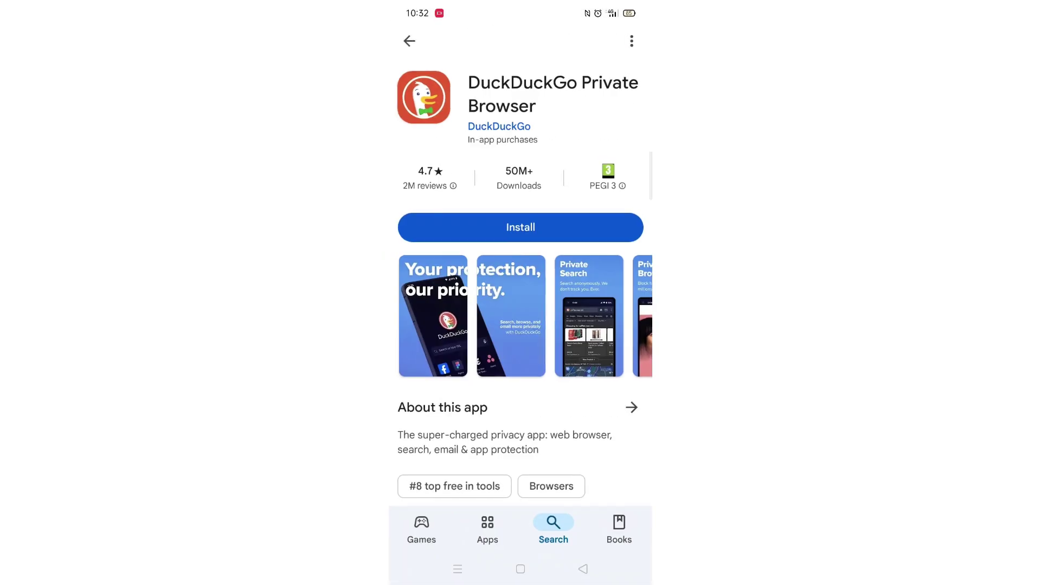
click(521, 227)
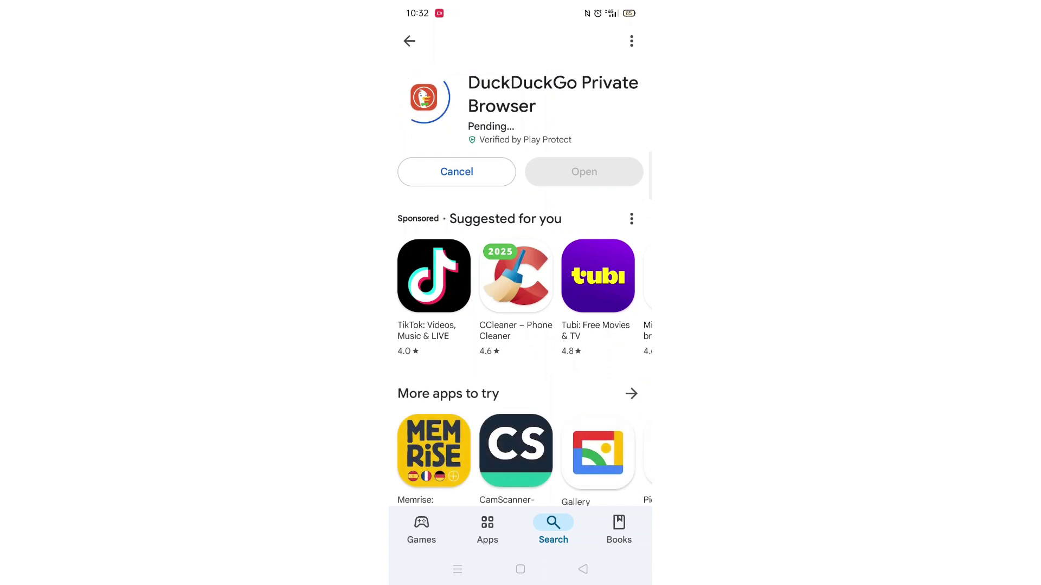